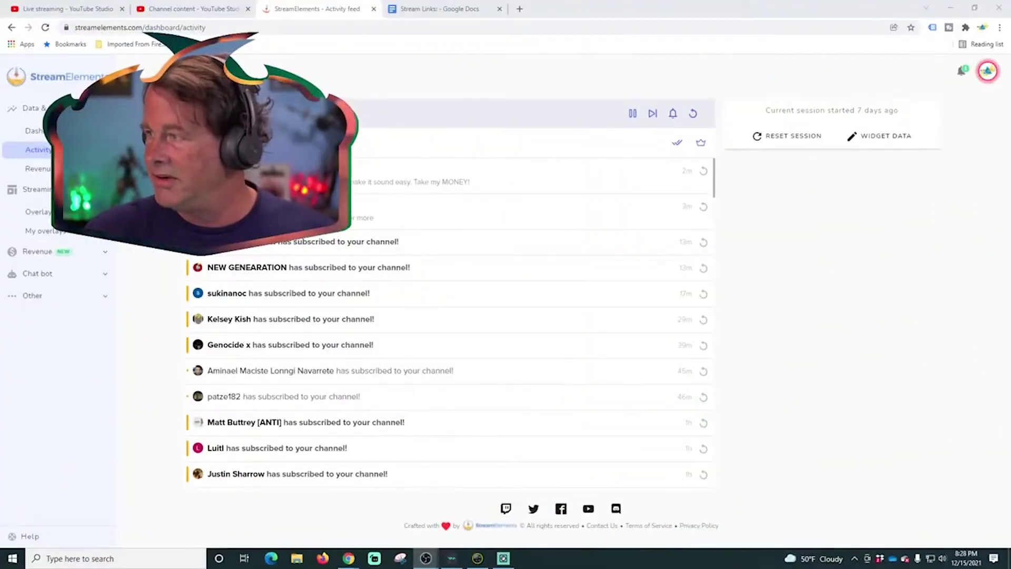
Step: Nudge the Video Capture Device in the preview, then undo the move to restore its position
{"action": "left_click", "coordinate": [951, 9]}
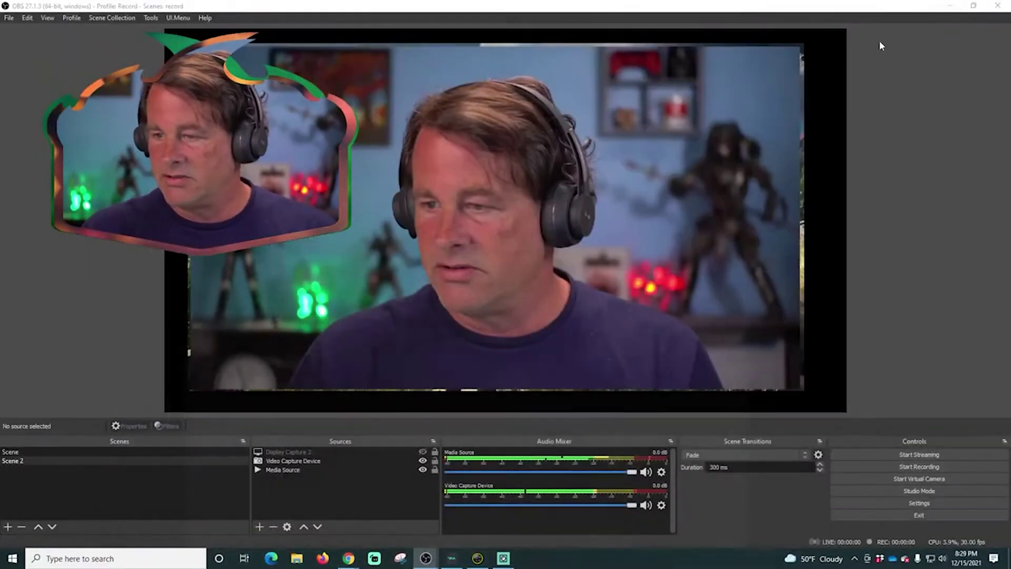
{"action": "left_click", "coordinate": [520, 248]}
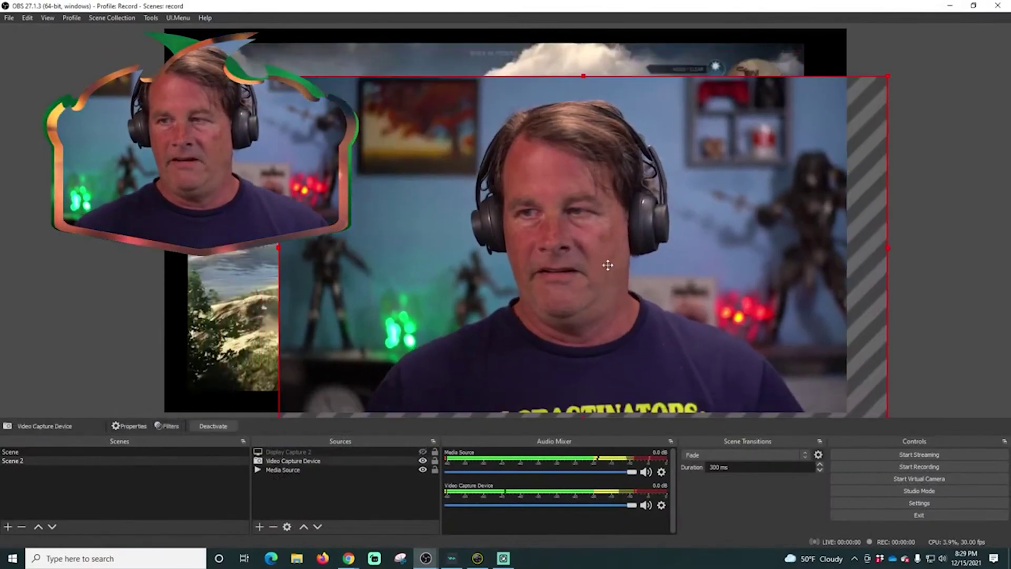
{"action": "left_click_drag", "start_coordinate": [521, 244], "coordinate": [517, 245]}
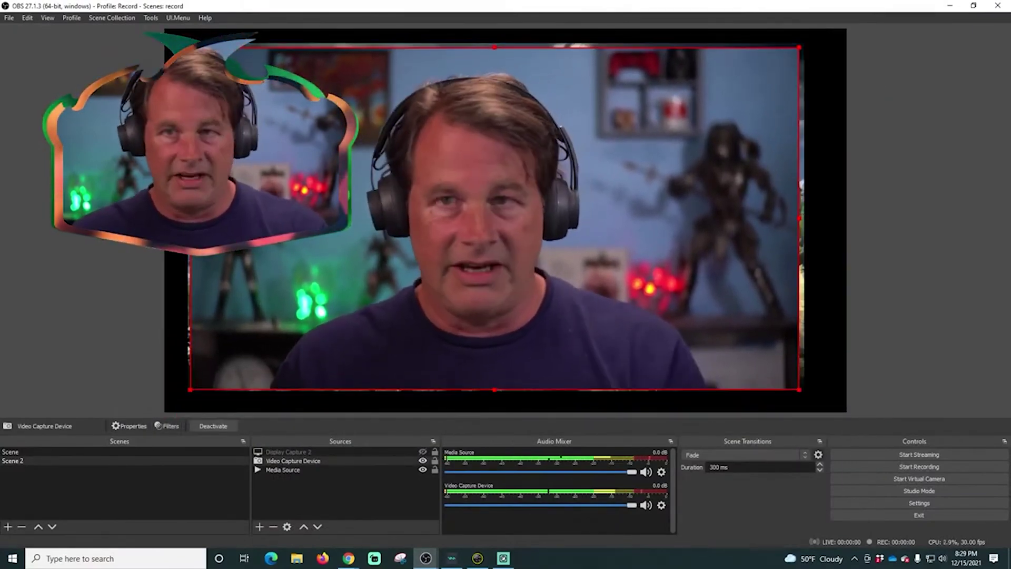
{"action": "left_click", "coordinate": [27, 18]}
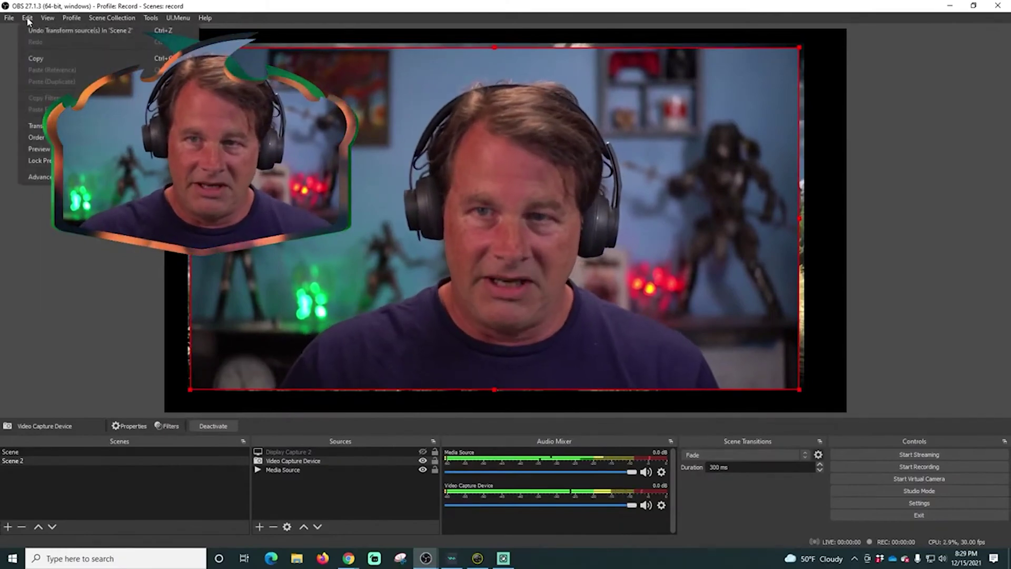
{"action": "left_click", "coordinate": [32, 30]}
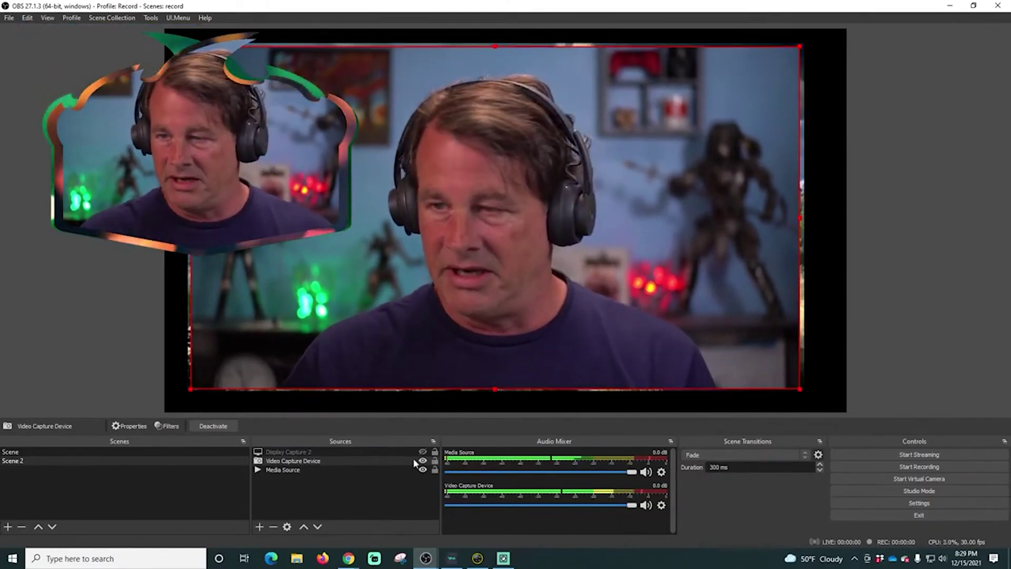
Step: Add a new Media Source named 'music' to Scene 2
{"action": "left_click", "coordinate": [258, 527]}
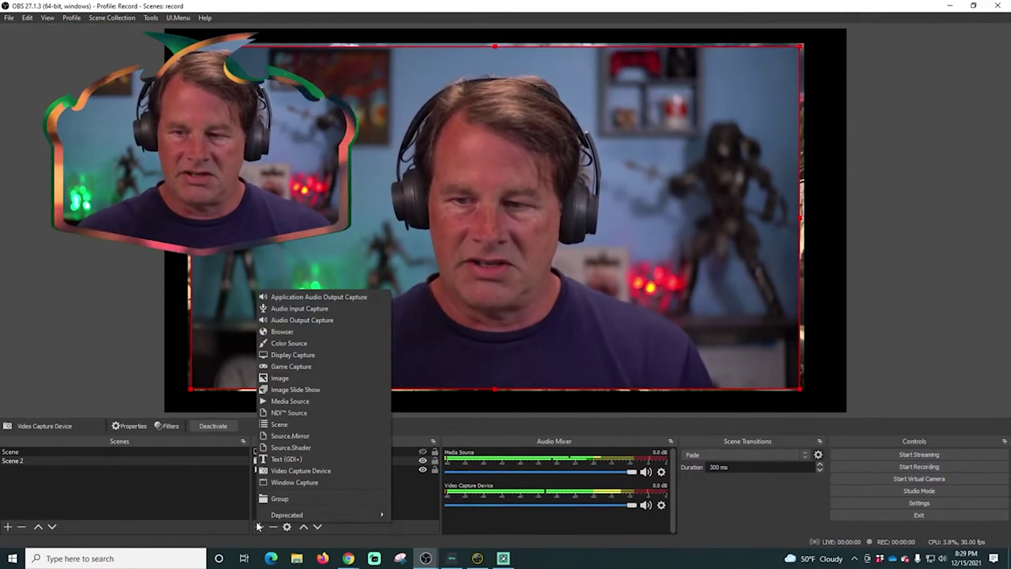
{"action": "left_click", "coordinate": [312, 400]}
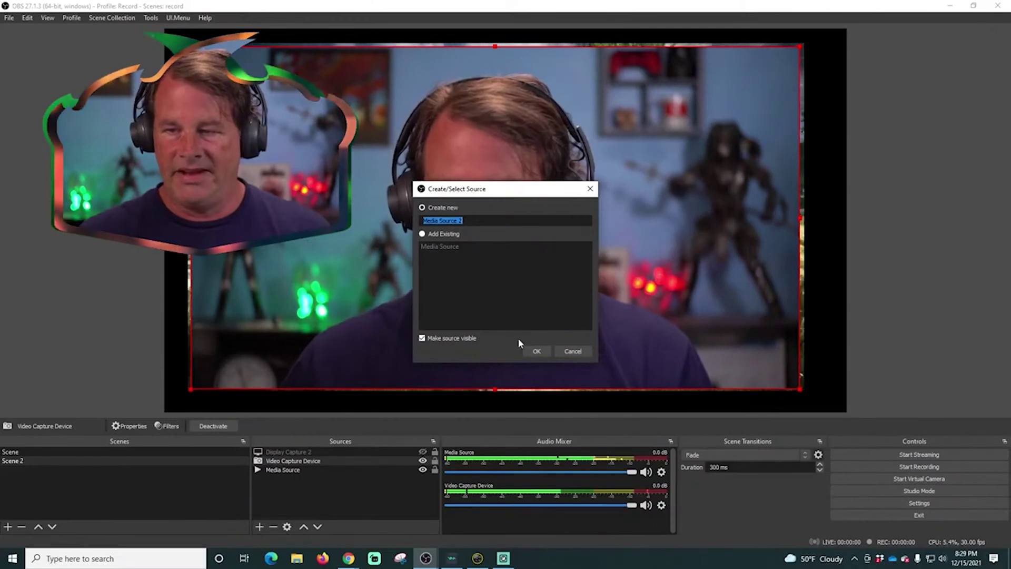
{"action": "type", "text": "music"}
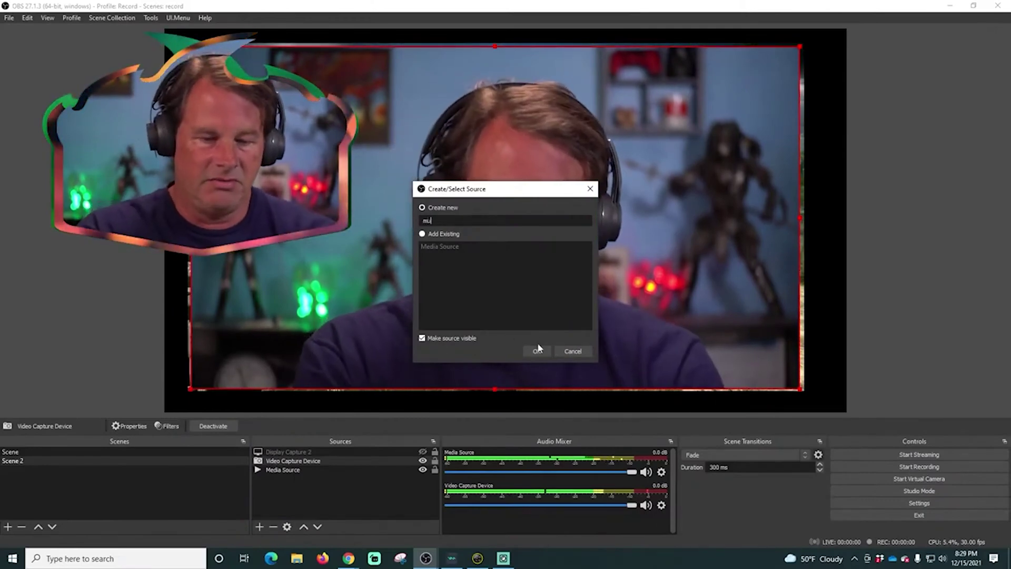
{"action": "left_click", "coordinate": [538, 350]}
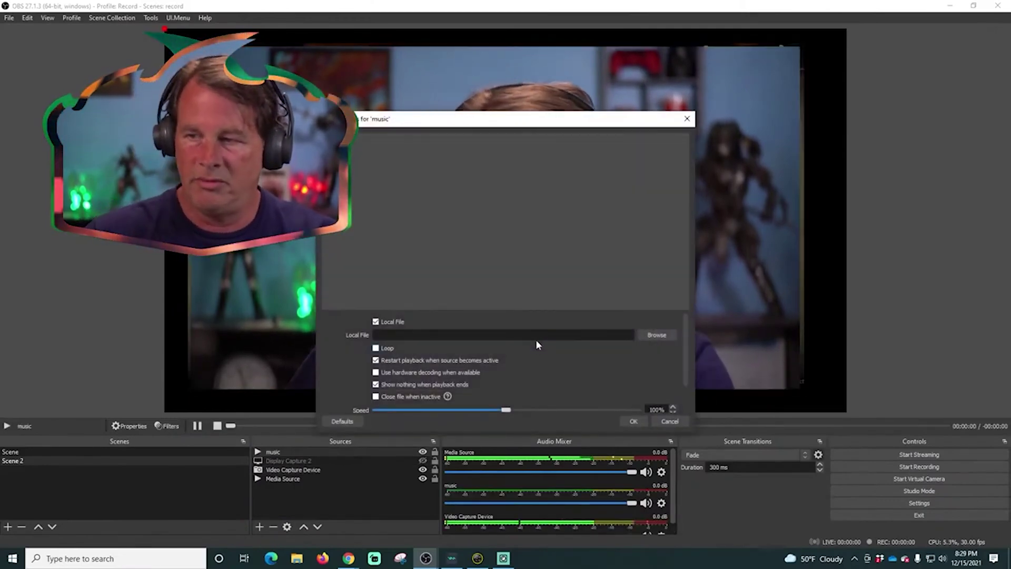
Step: Browse for a local file through the Live Soundboard and WGOE folders up to the E: drive
{"action": "left_click", "coordinate": [657, 335]}
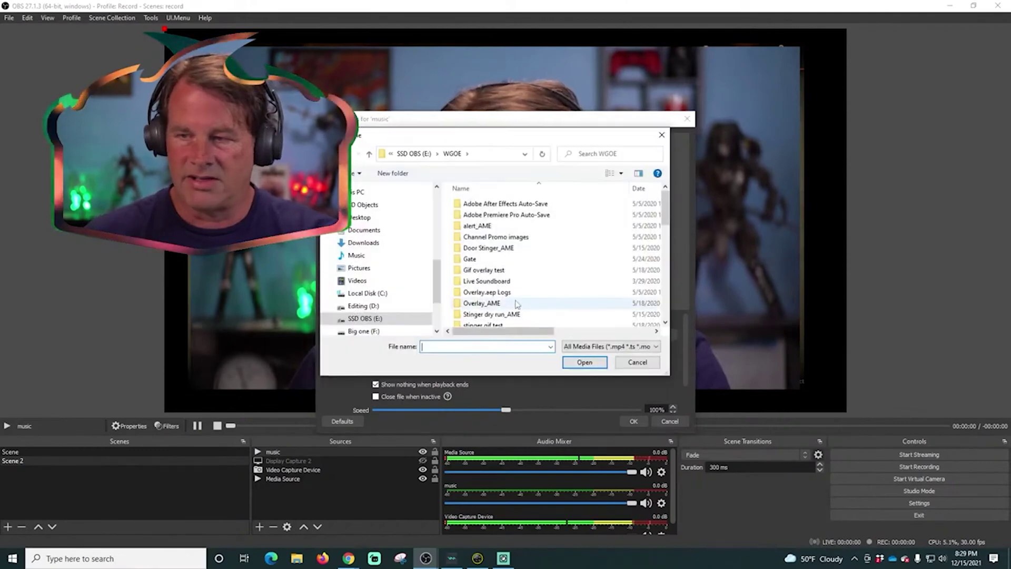
{"action": "scroll", "coordinate": [519, 282], "scroll_direction": "down", "scroll_amount": 6}
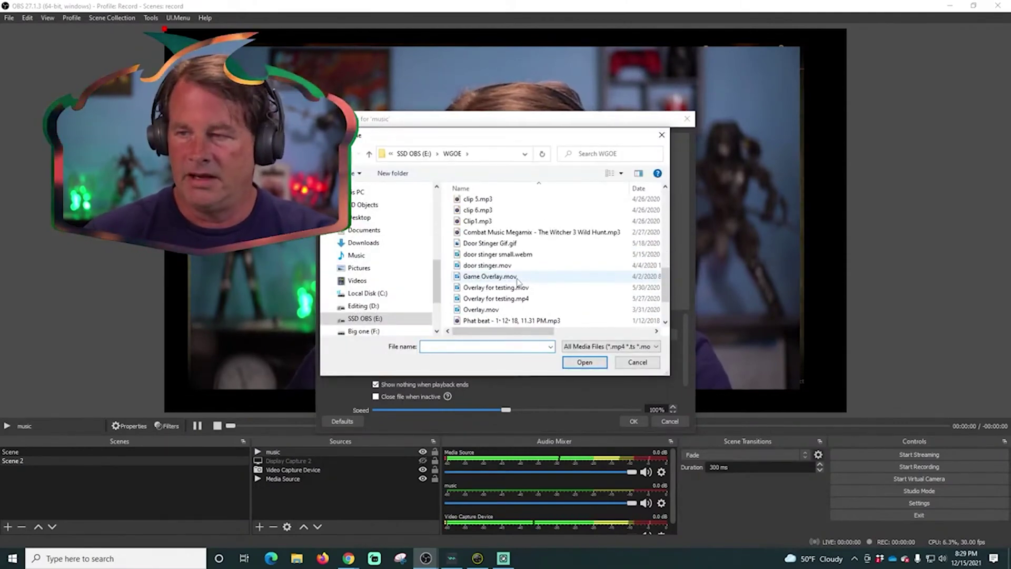
{"action": "scroll", "coordinate": [519, 282], "scroll_direction": "down", "scroll_amount": 2}
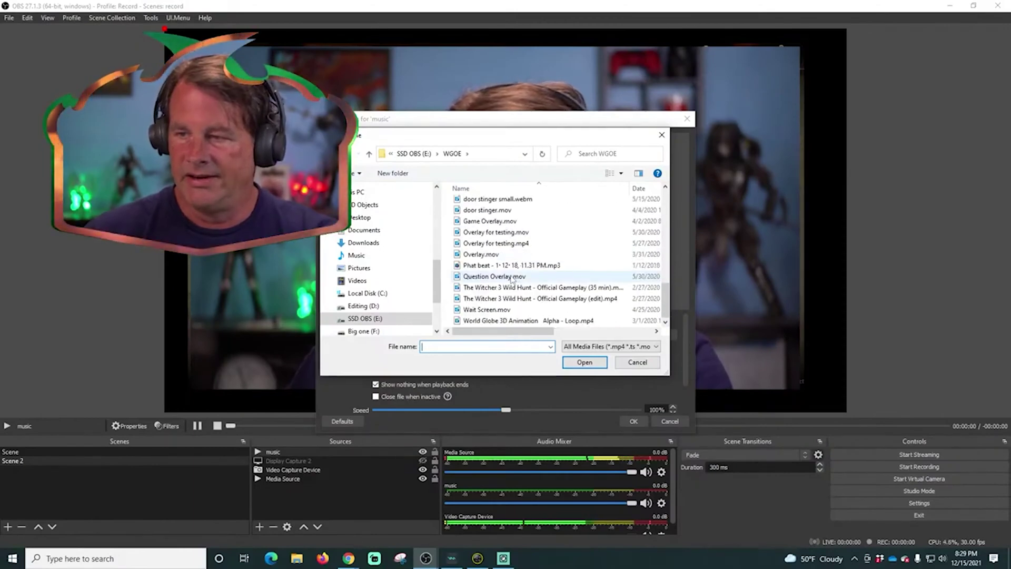
{"action": "scroll", "coordinate": [520, 293], "scroll_direction": "up", "scroll_amount": 10}
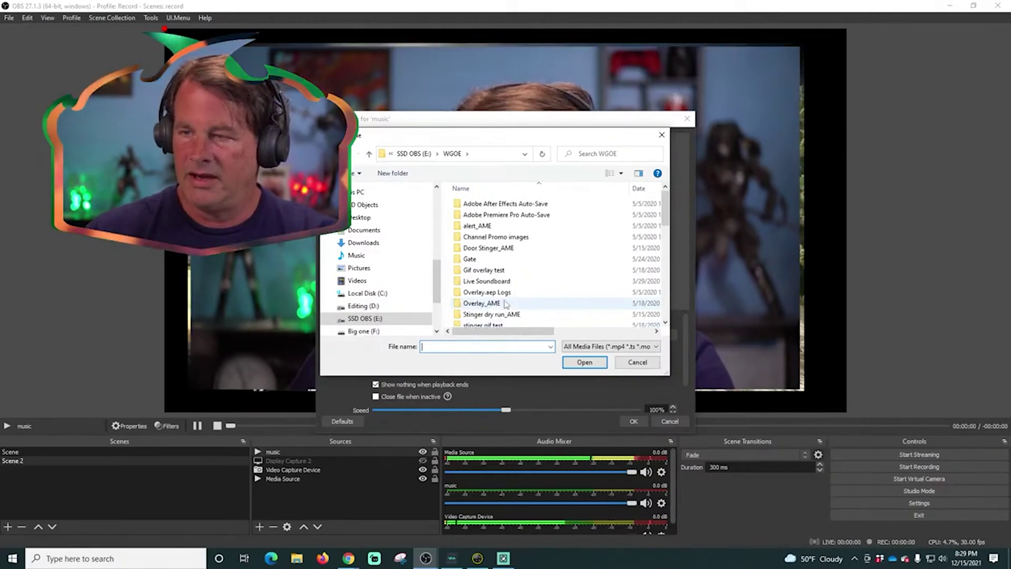
{"action": "scroll", "coordinate": [506, 304], "scroll_direction": "down", "scroll_amount": 1}
{"action": "scroll", "coordinate": [500, 292], "scroll_direction": "up", "scroll_amount": 1}
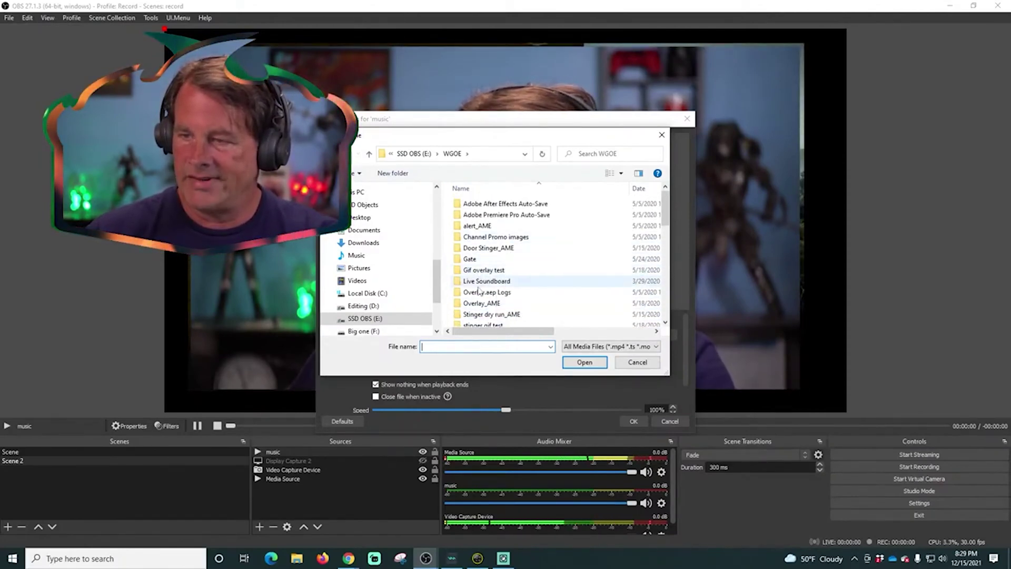
{"action": "double_click", "coordinate": [482, 282]}
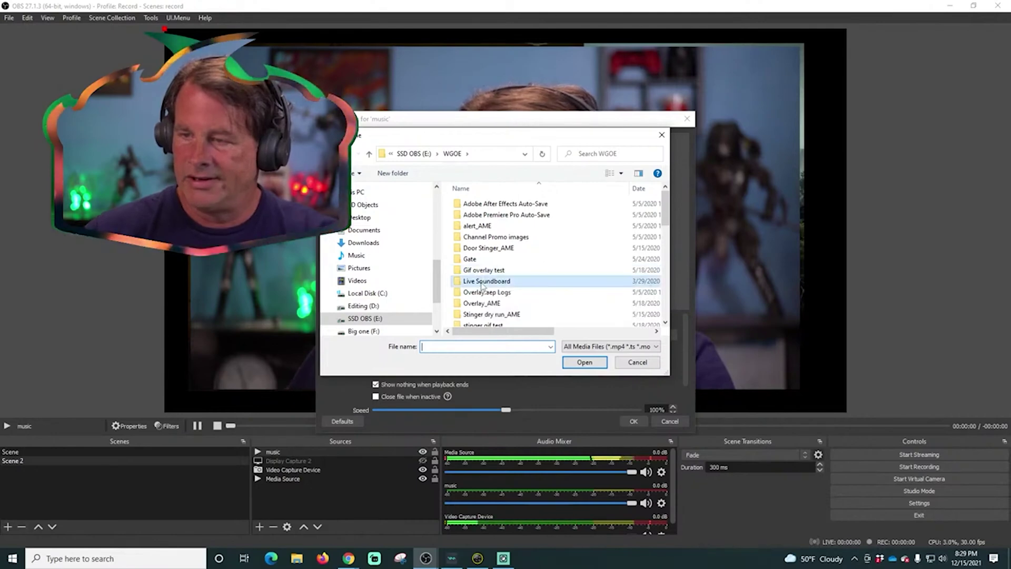
{"action": "left_click", "coordinate": [370, 154]}
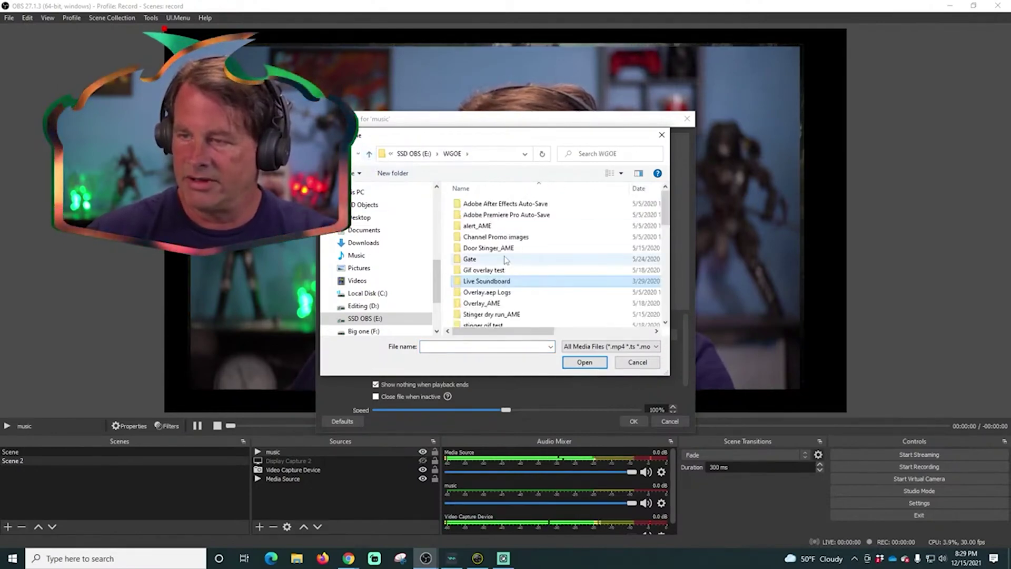
{"action": "scroll", "coordinate": [506, 264], "scroll_direction": "down", "scroll_amount": 1}
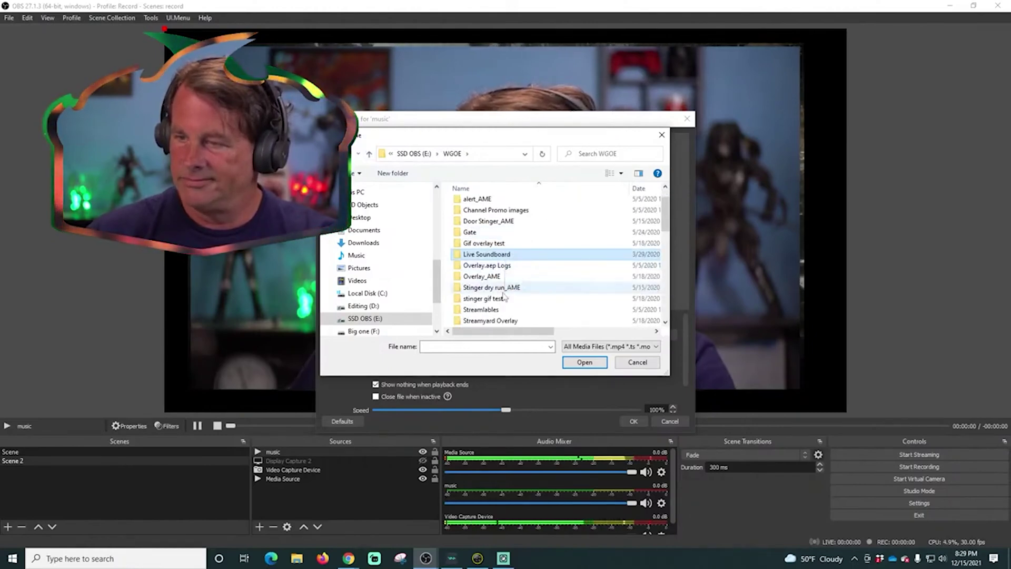
{"action": "scroll", "coordinate": [504, 296], "scroll_direction": "down", "scroll_amount": 1}
{"action": "scroll", "coordinate": [503, 295], "scroll_direction": "up", "scroll_amount": 2}
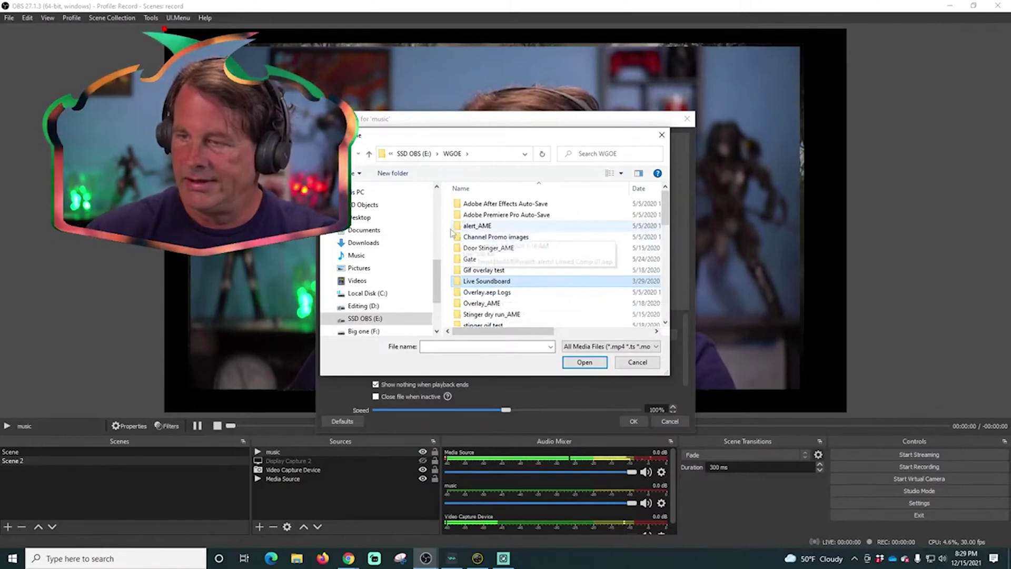
{"action": "left_click", "coordinate": [415, 153]}
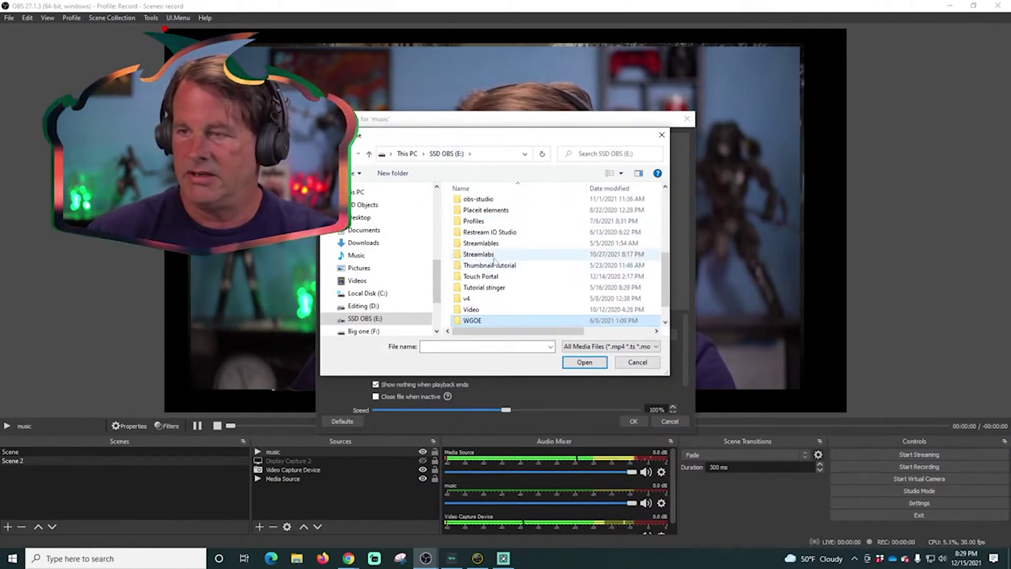
Step: Set the Phat beat mp3 from E:\Current Live Streaming Assets as the music file and apply
{"action": "scroll", "coordinate": [494, 260], "scroll_direction": "up", "scroll_amount": 6}
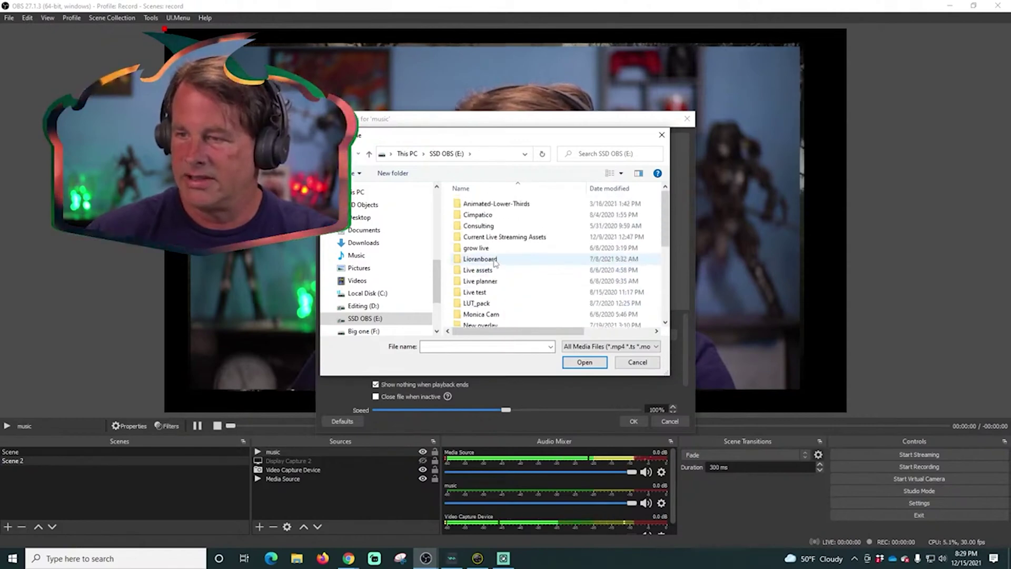
{"action": "double_click", "coordinate": [503, 237]}
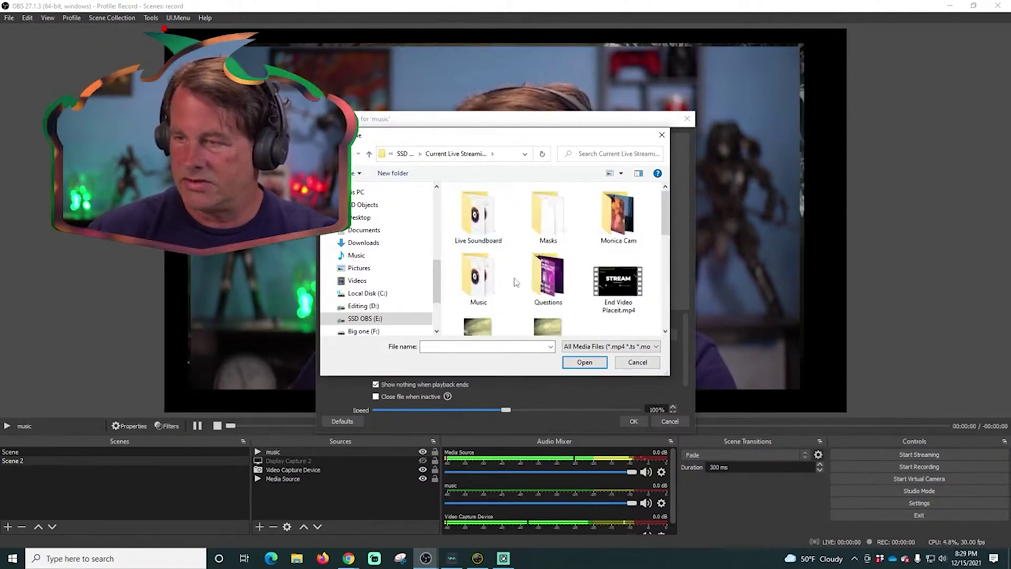
{"action": "scroll", "coordinate": [529, 273], "scroll_direction": "down", "scroll_amount": 5}
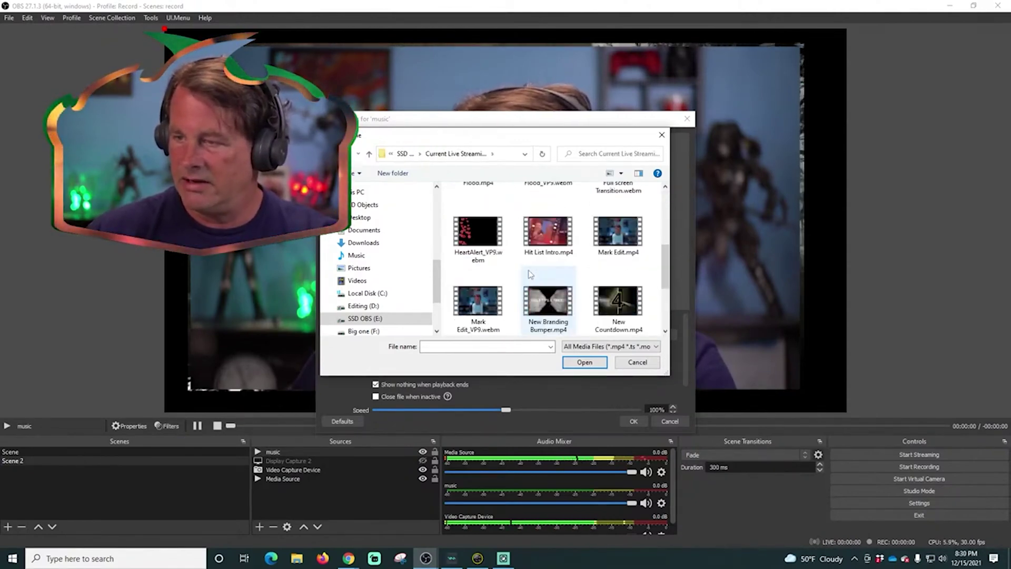
{"action": "scroll", "coordinate": [529, 274], "scroll_direction": "down", "scroll_amount": 3}
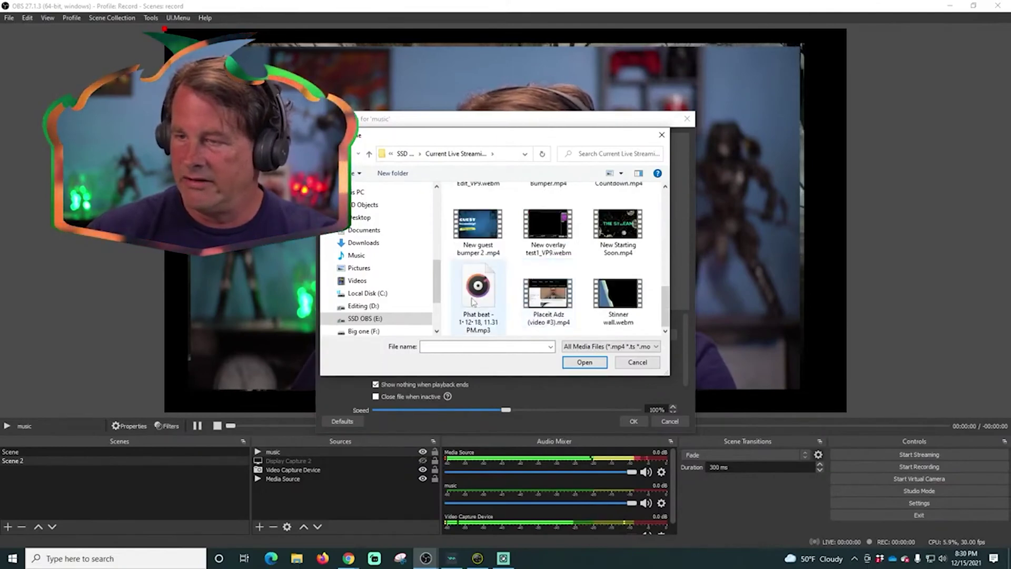
{"action": "left_click", "coordinate": [580, 364]}
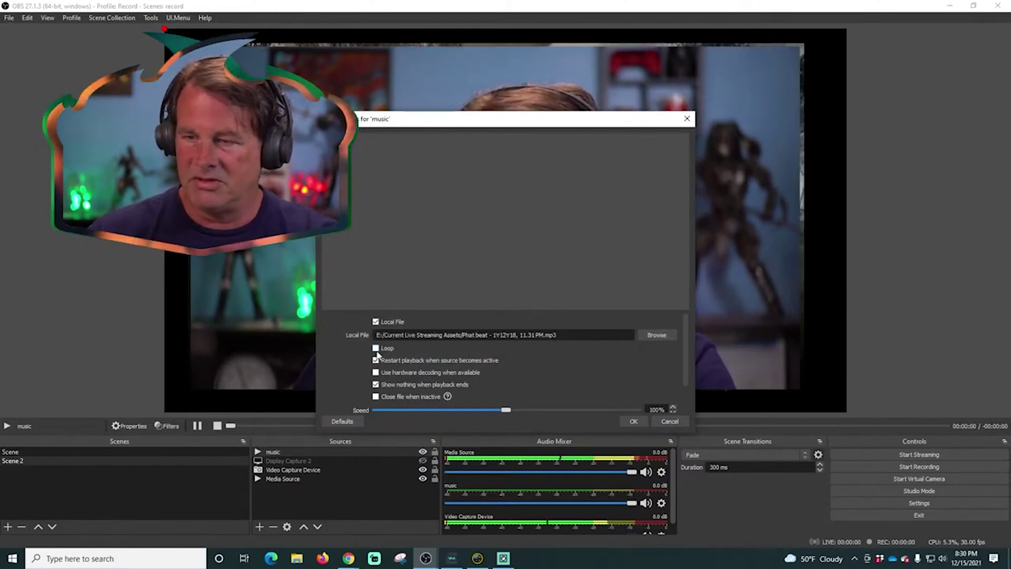
{"action": "left_click", "coordinate": [634, 421]}
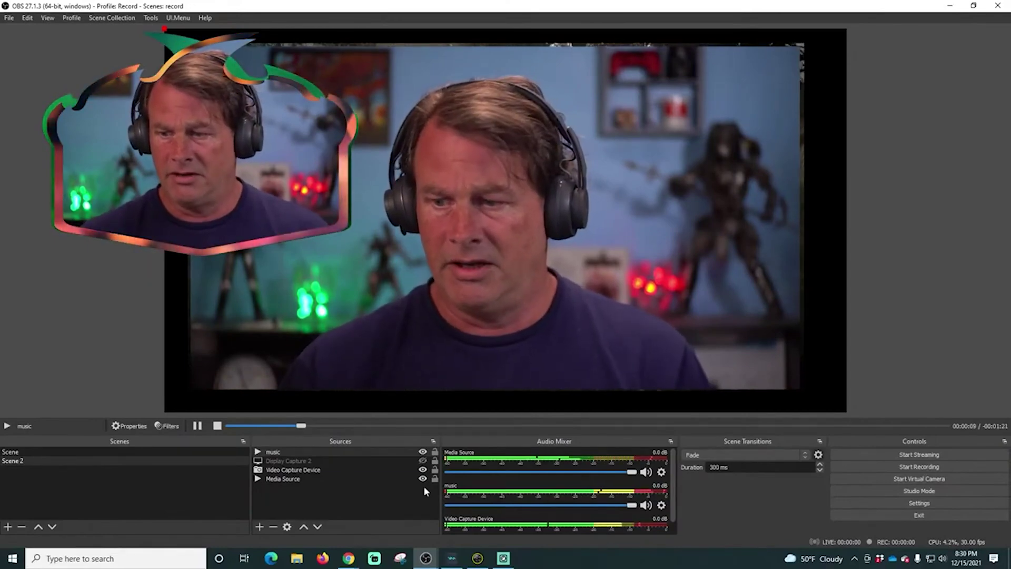
Step: Remove the old Media Source from Scene 2
{"action": "right_click", "coordinate": [294, 480]}
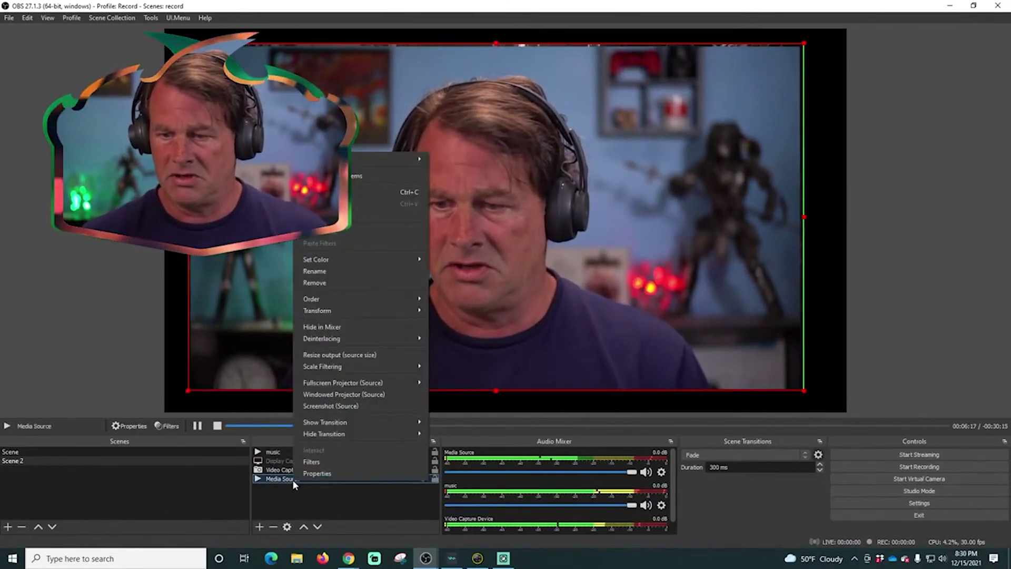
{"action": "left_click", "coordinate": [315, 283]}
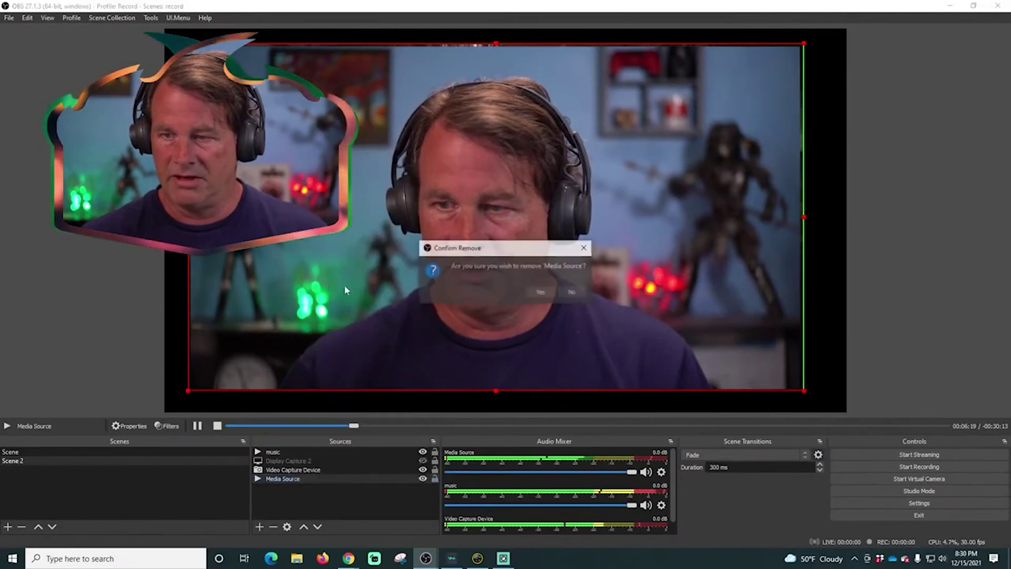
Step: Add Audio Output Capture 2 set to the Headset Earphone (Zone Wireless Plus) device
{"action": "left_click", "coordinate": [539, 293]}
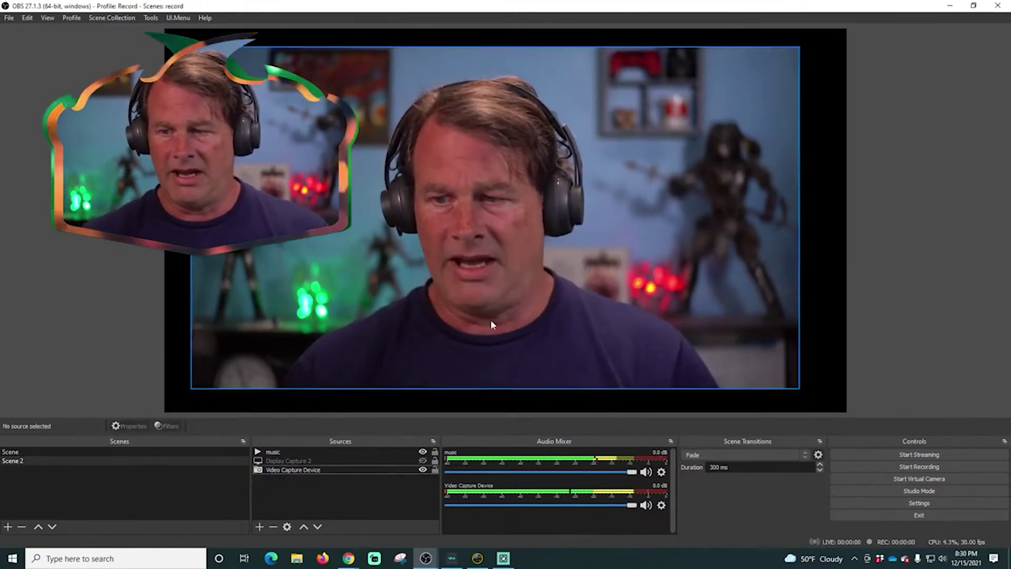
{"action": "left_click", "coordinate": [260, 527]}
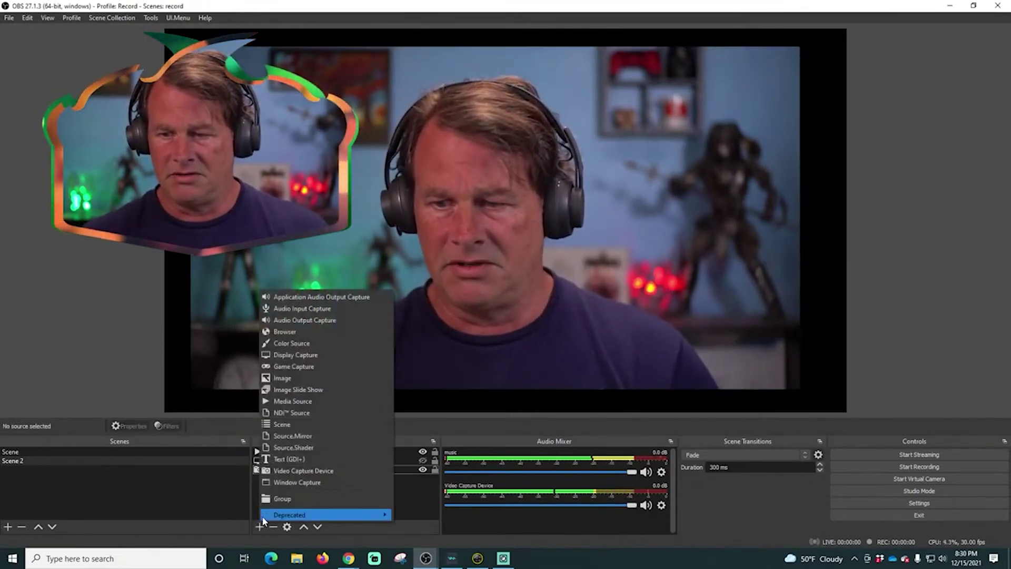
{"action": "left_click", "coordinate": [315, 320]}
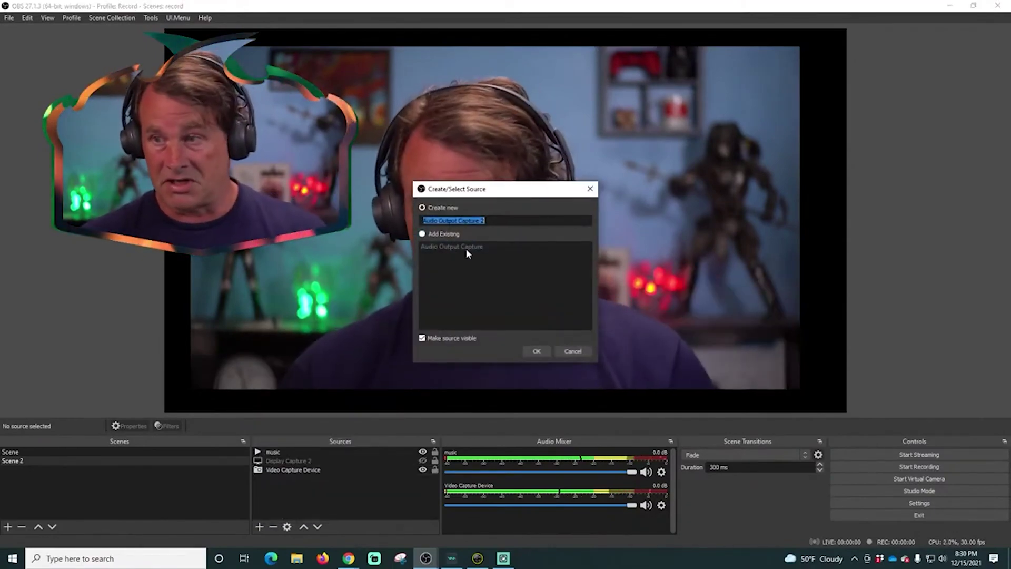
{"action": "left_click", "coordinate": [532, 351]}
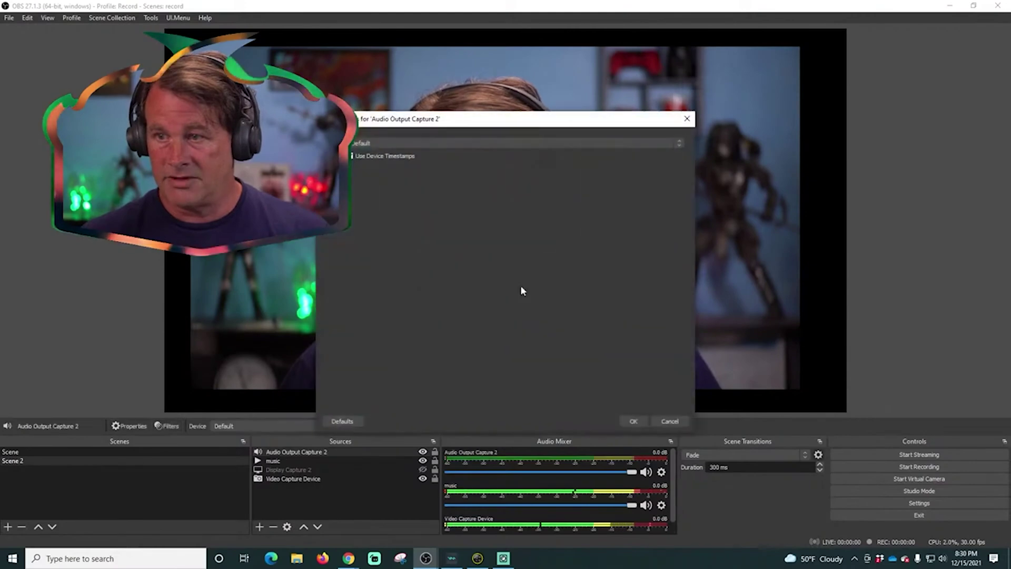
{"action": "left_click", "coordinate": [474, 144]}
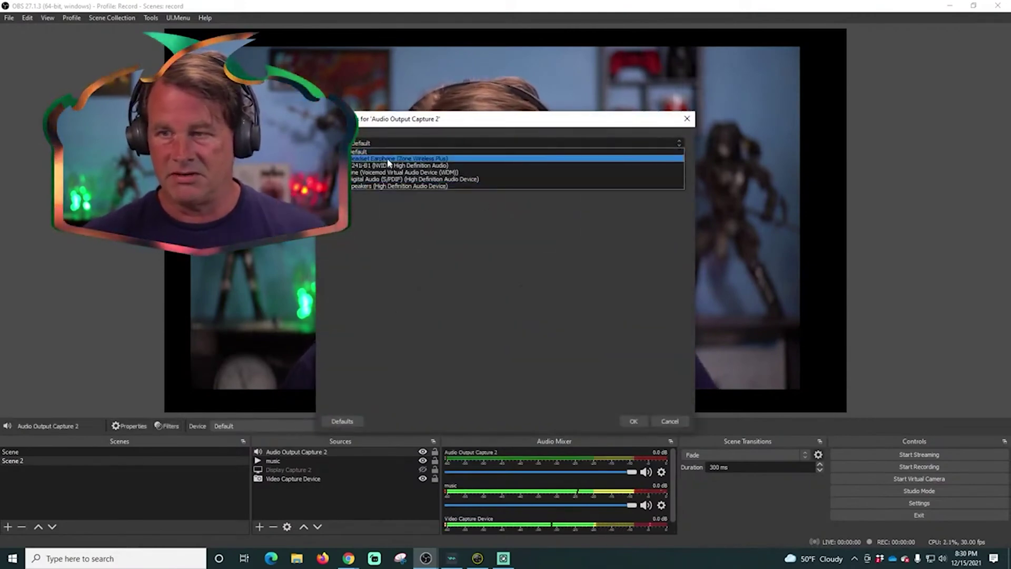
{"action": "left_click", "coordinate": [400, 158]}
{"action": "left_click", "coordinate": [633, 421]}
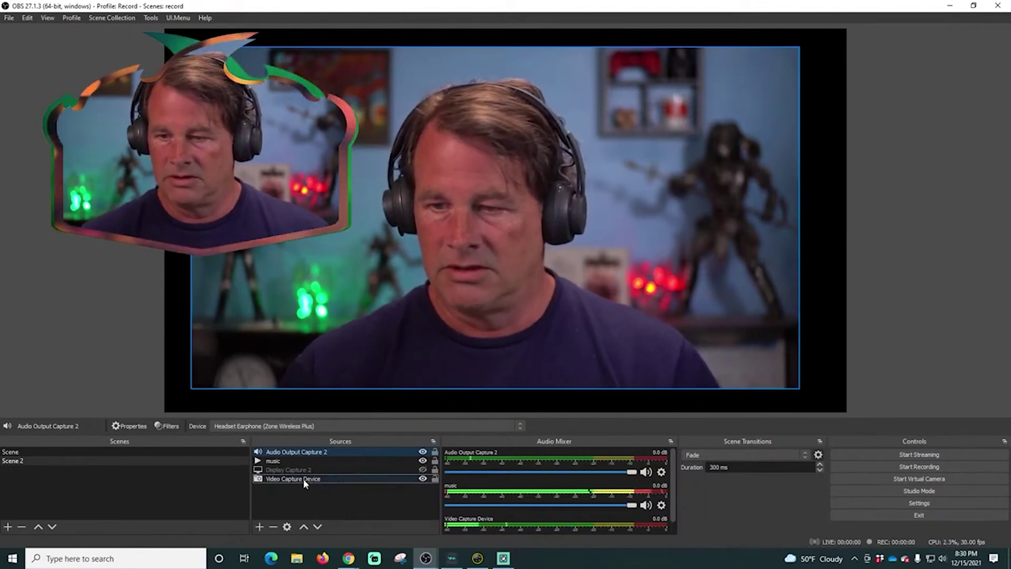
Step: Remove the Audio Output Capture 2 source from the scene
{"action": "right_click", "coordinate": [316, 455]}
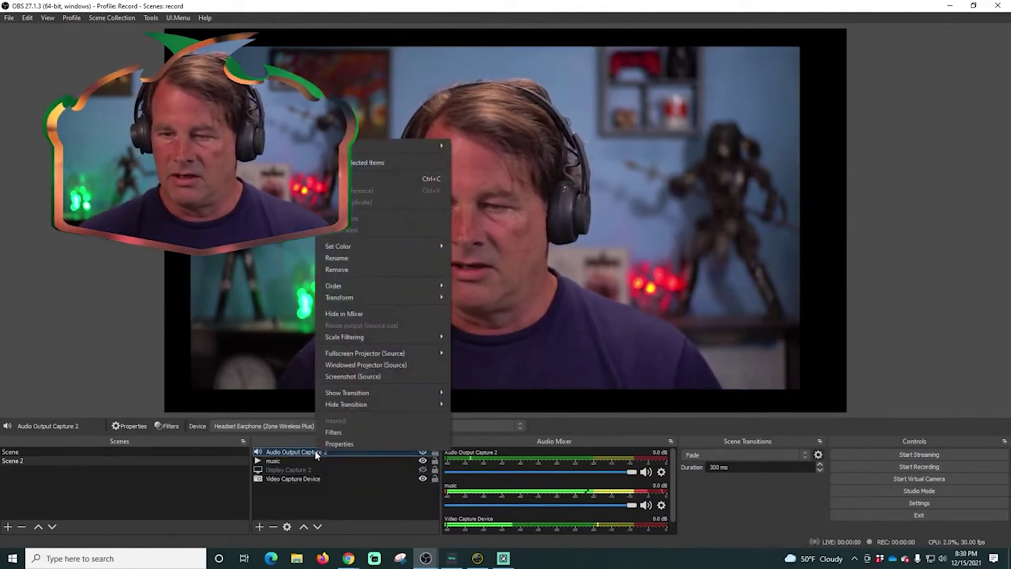
{"action": "left_click", "coordinate": [359, 270]}
{"action": "left_click", "coordinate": [549, 289]}
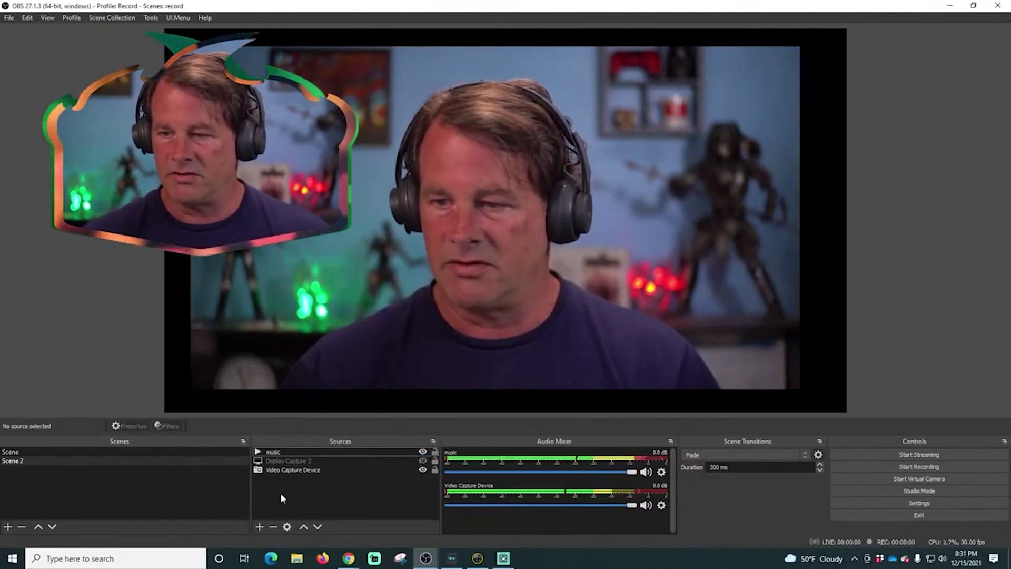
Step: Launch Spotify from the Start menu and move its window to the screen centre
{"action": "left_click", "coordinate": [8, 560]}
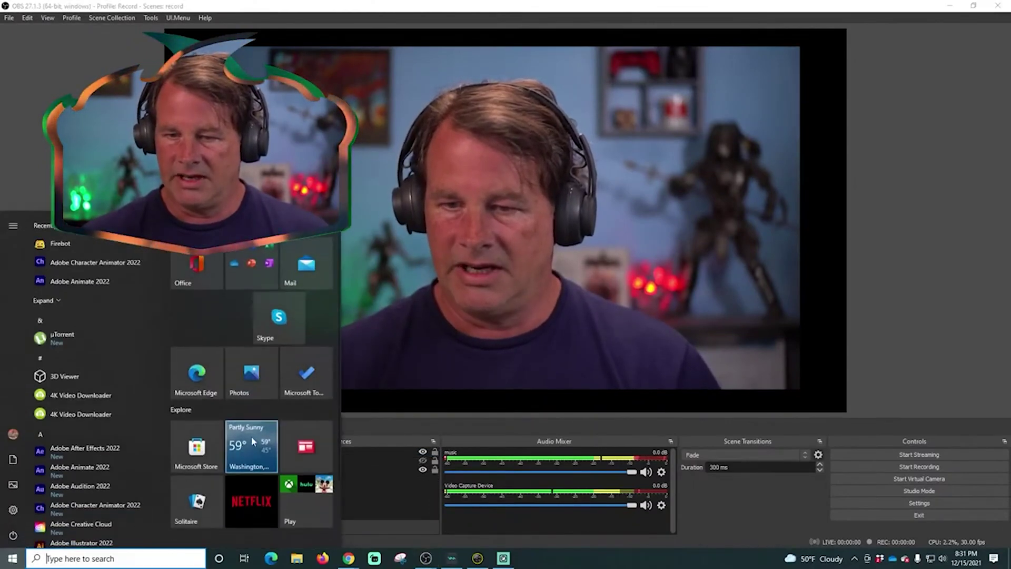
{"action": "scroll", "coordinate": [112, 400], "scroll_direction": "down", "scroll_amount": 5}
{"action": "scroll", "coordinate": [76, 474], "scroll_direction": "down", "scroll_amount": 20}
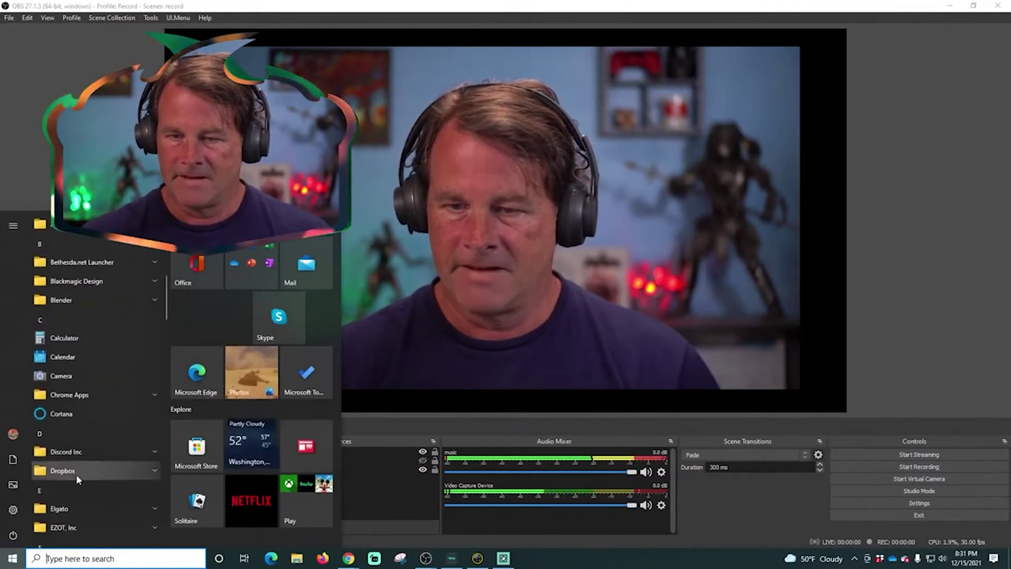
{"action": "scroll", "coordinate": [78, 474], "scroll_direction": "up", "scroll_amount": 6}
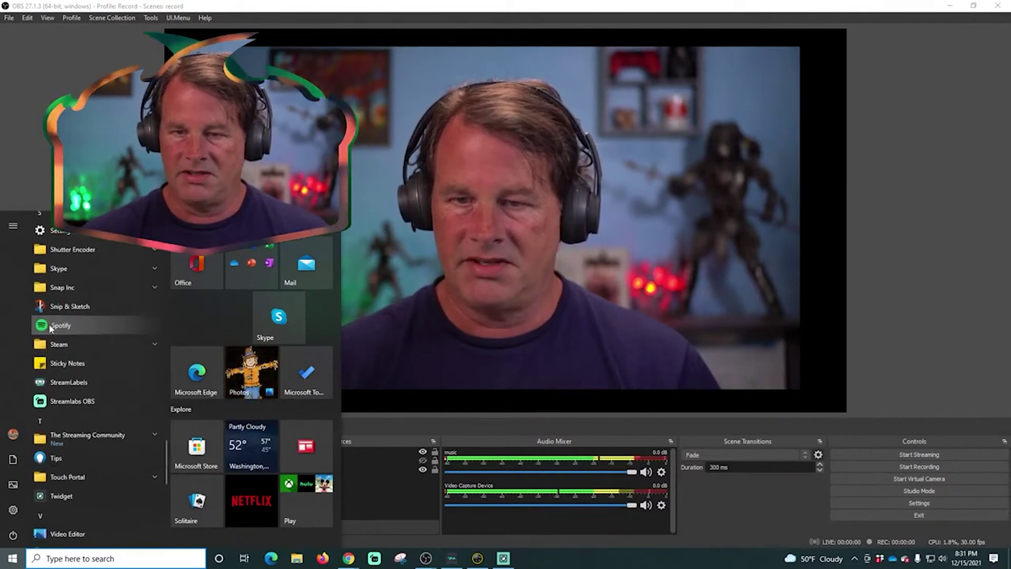
{"action": "left_click", "coordinate": [58, 325]}
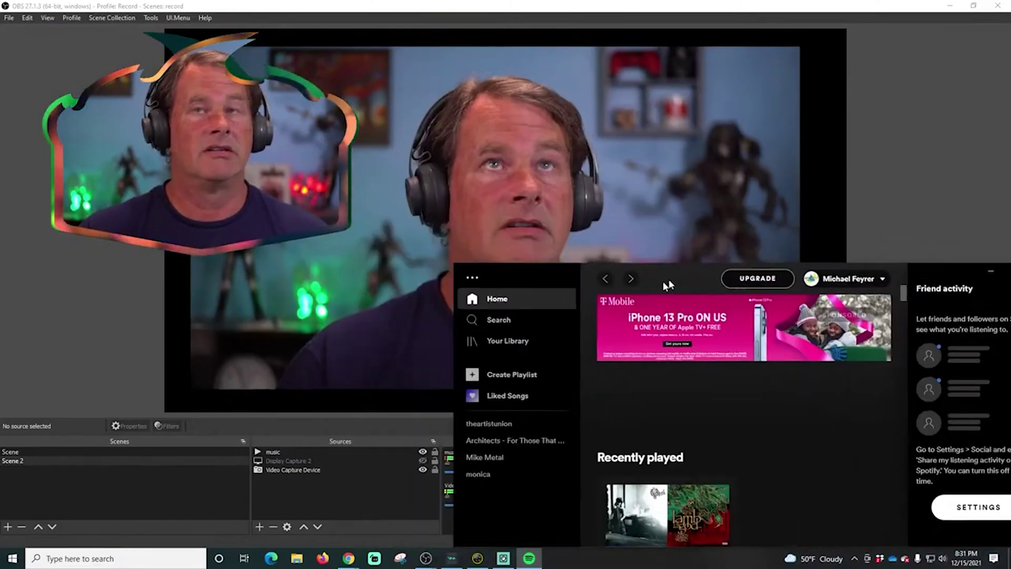
{"action": "left_click_drag", "start_coordinate": [668, 279], "coordinate": [471, 83]}
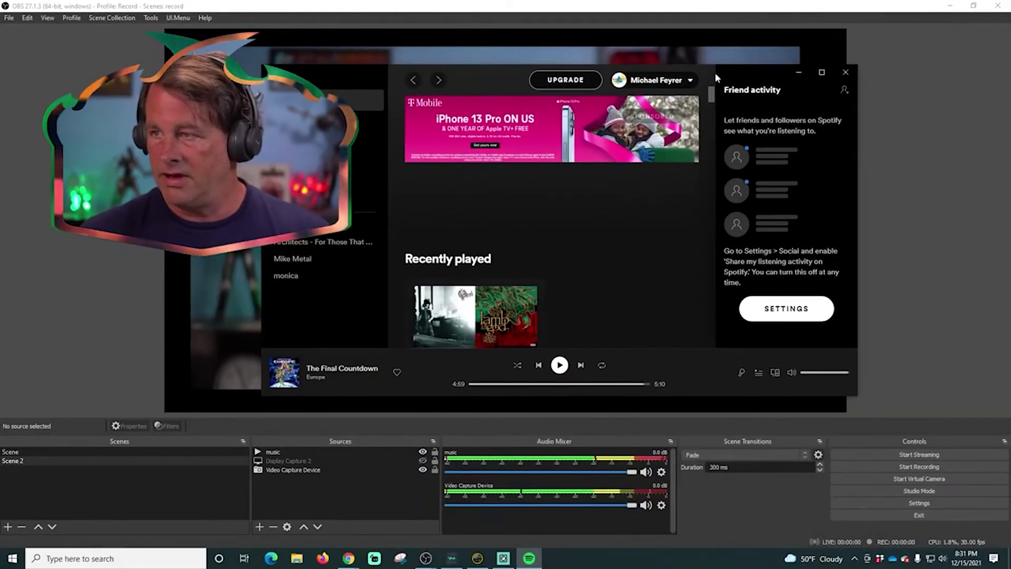
Step: Shift the Spotify window slightly up and to the right over the OBS preview
{"action": "left_click_drag", "start_coordinate": [708, 71], "coordinate": [780, 50]}
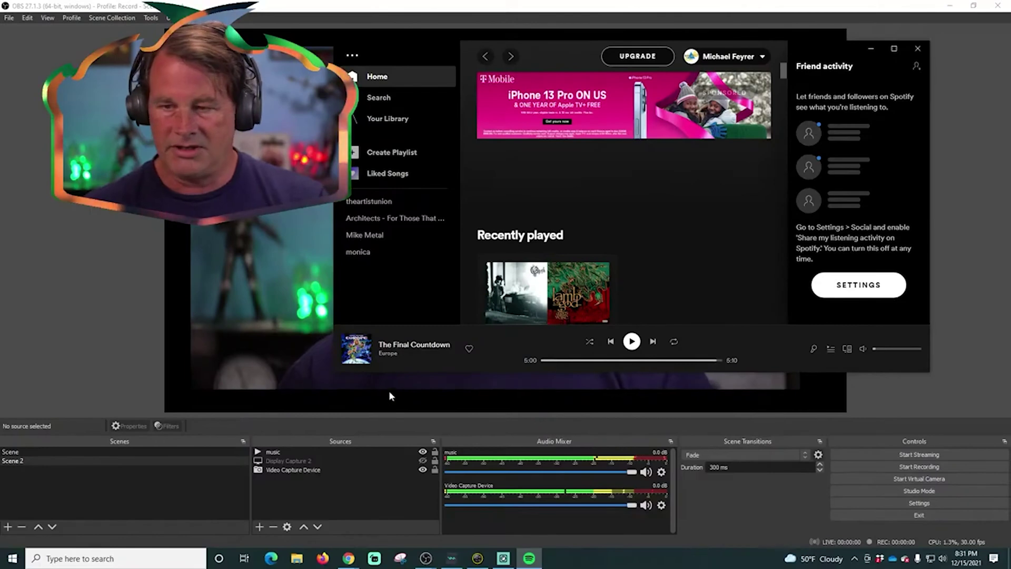
{"action": "left_click", "coordinate": [260, 527]}
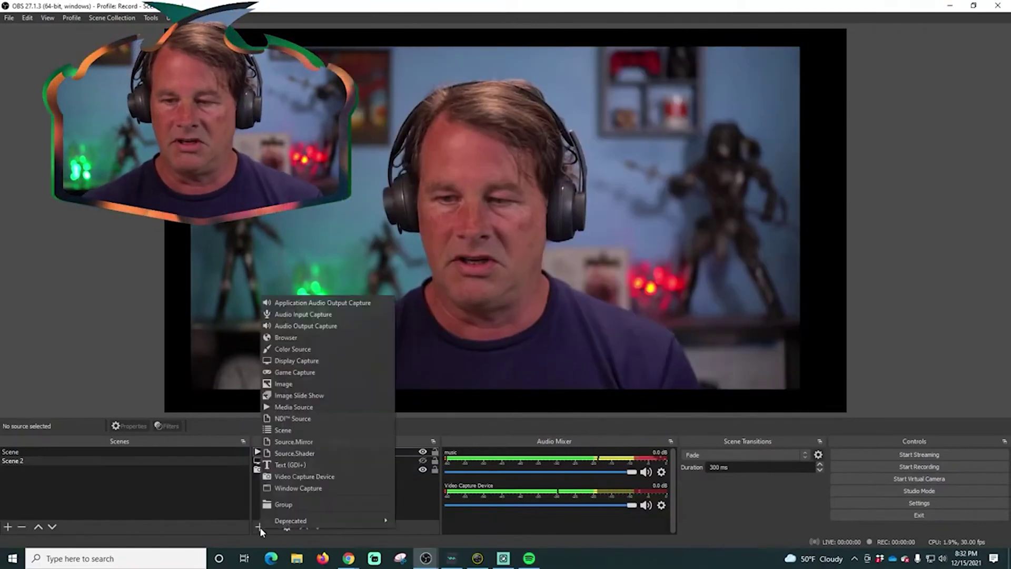
Step: Add an Application Audio Output Capture named 'spotify' using the [Spotify.exe]: Spotify Free window
{"action": "left_click", "coordinate": [313, 302]}
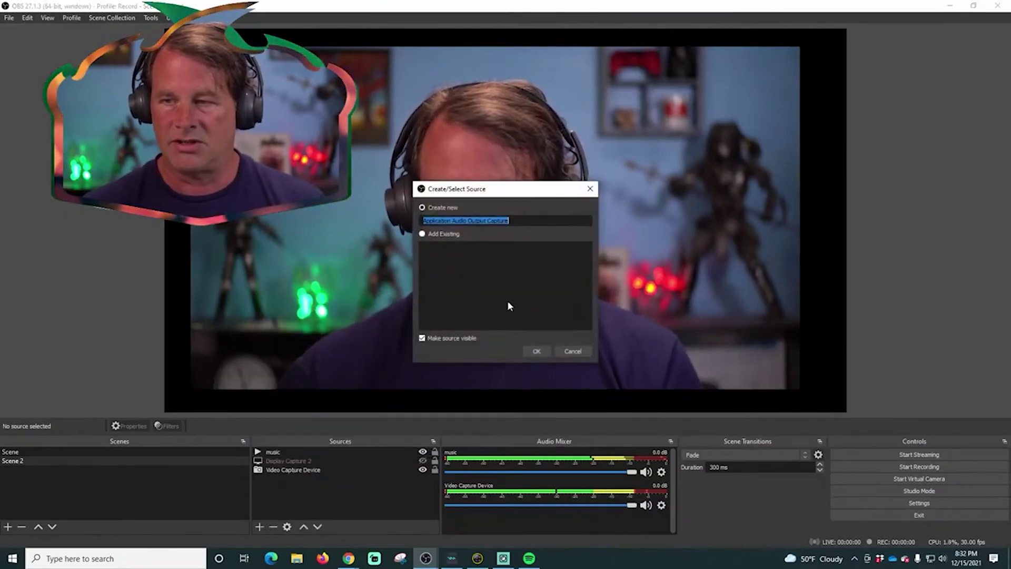
{"action": "type", "text": "spo"}
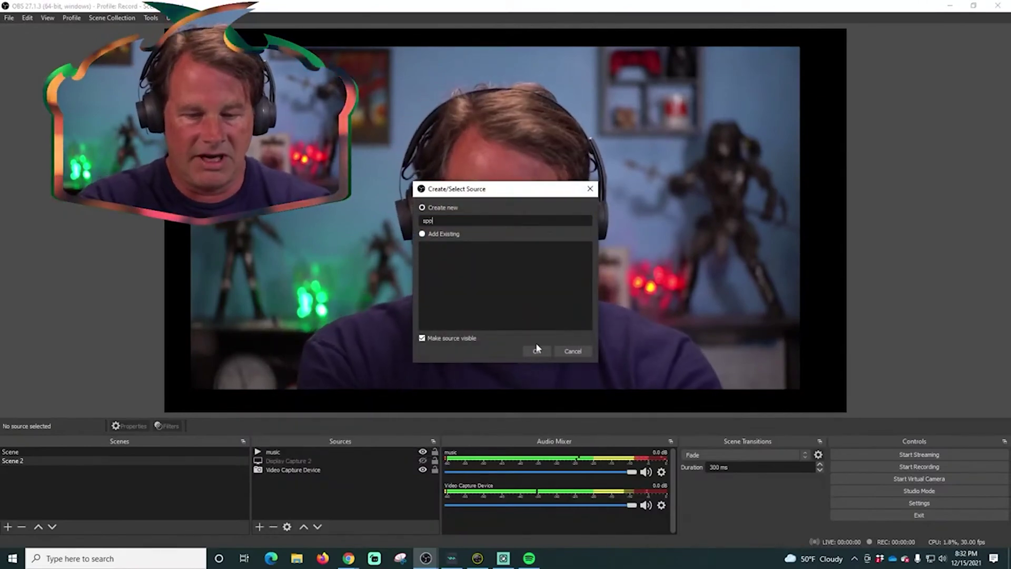
{"action": "type", "text": "tify"}
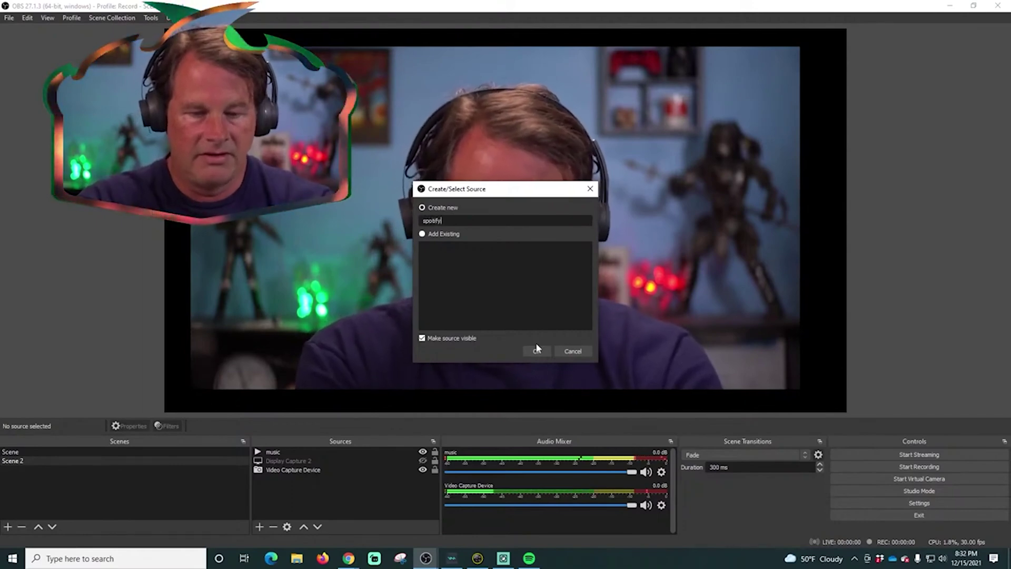
{"action": "left_click", "coordinate": [537, 350]}
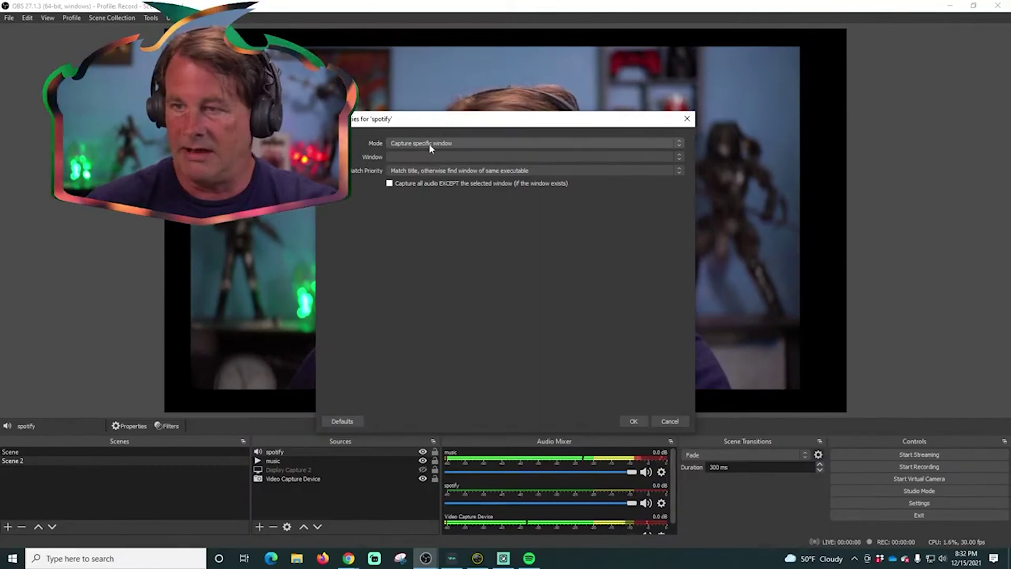
{"action": "left_click", "coordinate": [680, 156]}
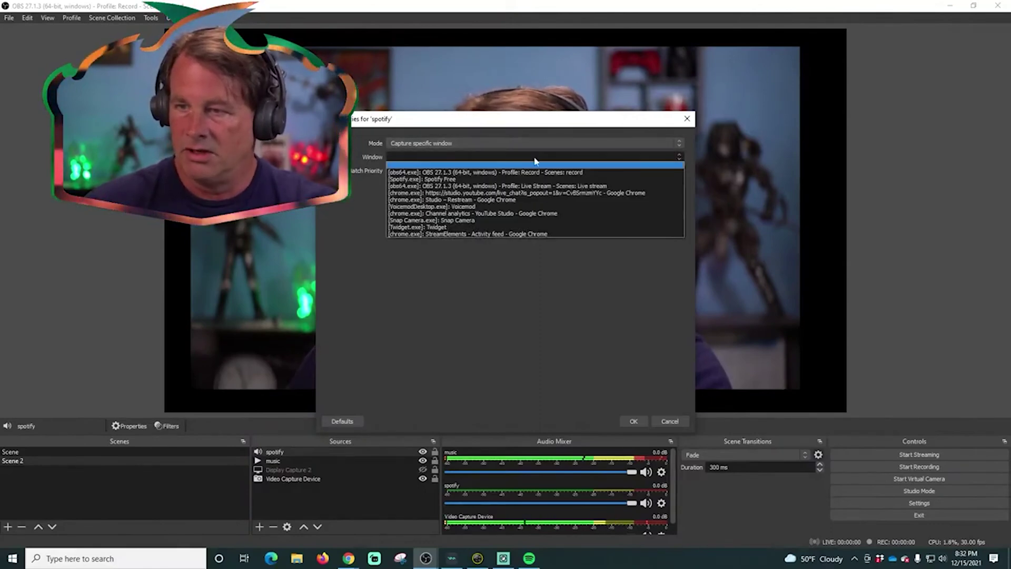
{"action": "left_click", "coordinate": [449, 179]}
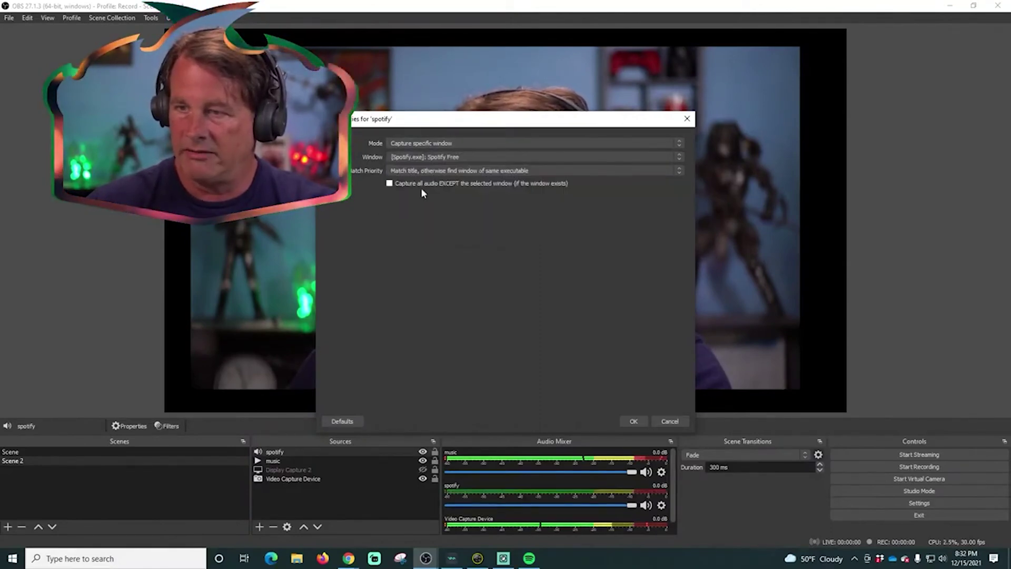
{"action": "left_click", "coordinate": [634, 422]}
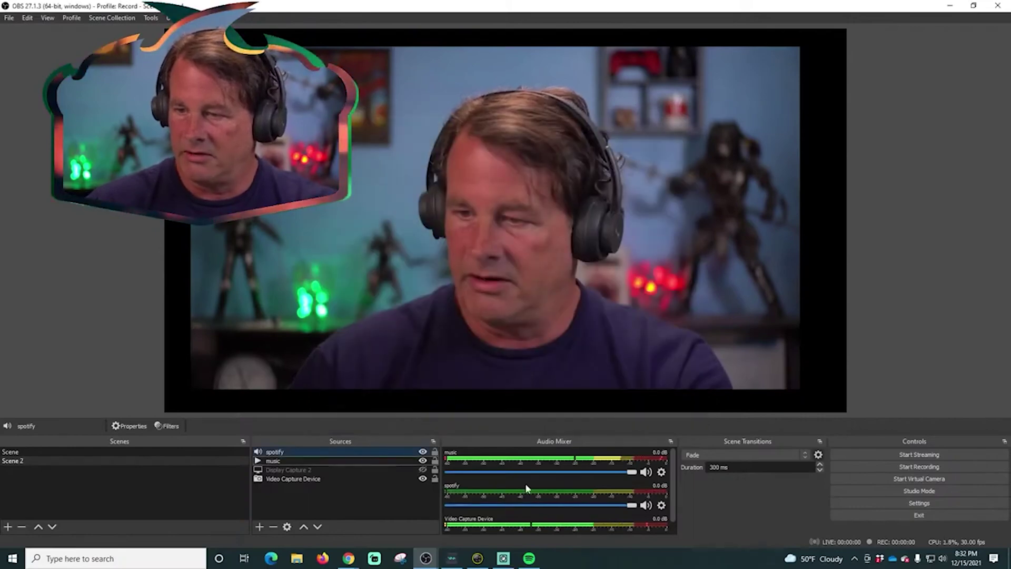
Step: Play 'You Shook Me All Night Long' in Spotify, then close the Spotify window
{"action": "left_click", "coordinate": [528, 561]}
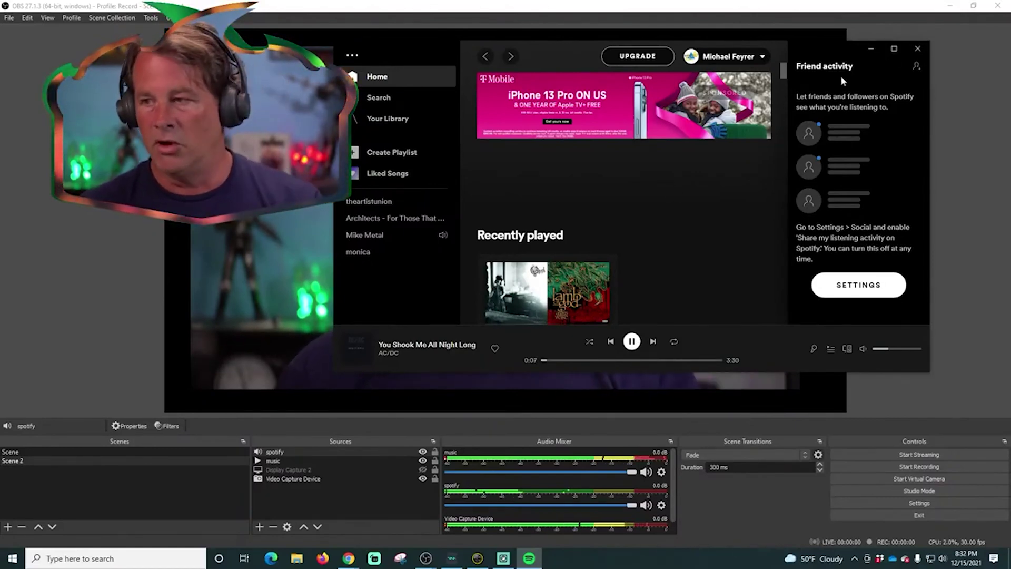
{"action": "left_click", "coordinate": [917, 49]}
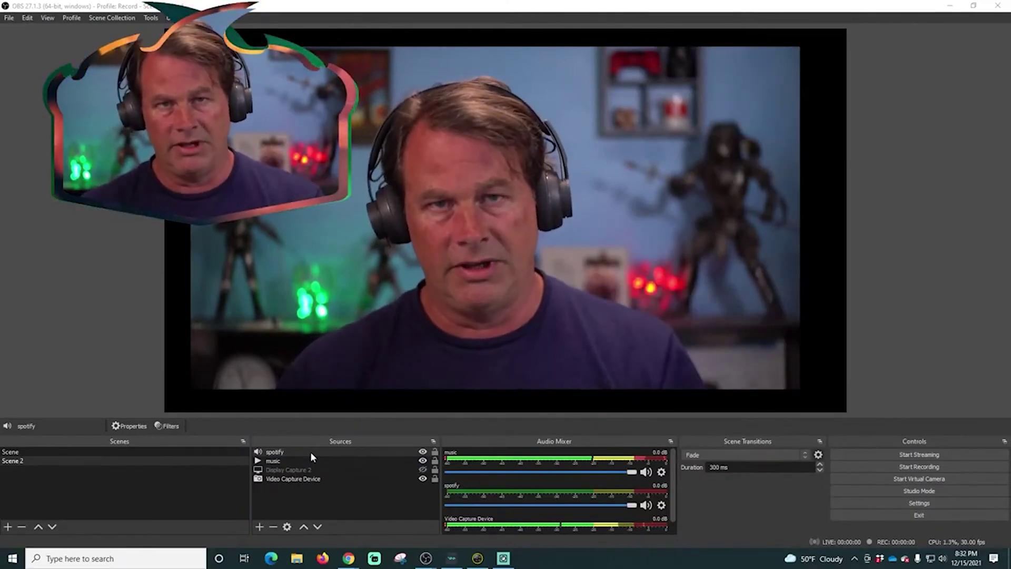
{"action": "right_click", "coordinate": [311, 450]}
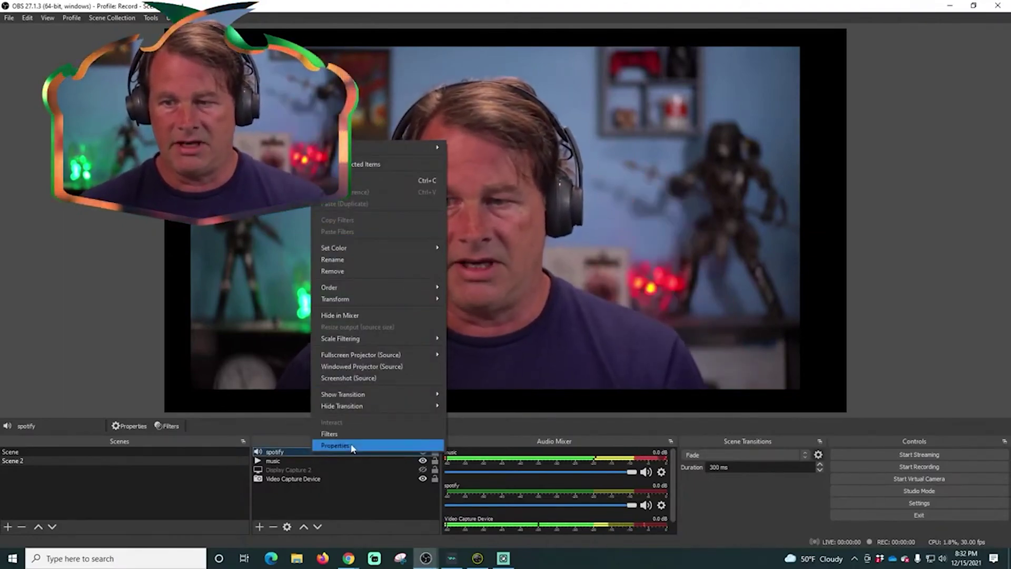
Step: Remove the spotify source from Scene 2, confirming with Yes
{"action": "left_click", "coordinate": [356, 273]}
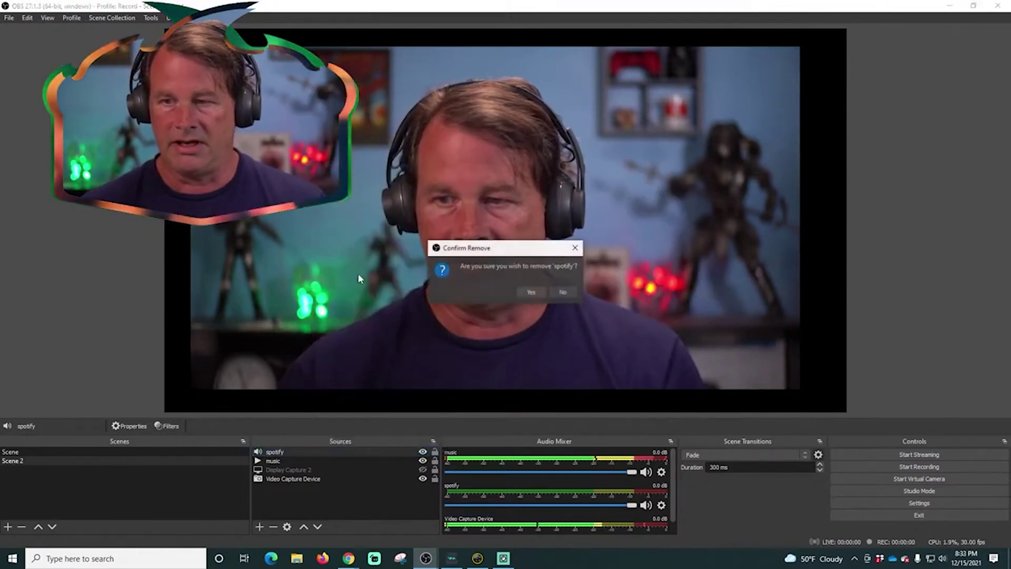
{"action": "left_click", "coordinate": [532, 292]}
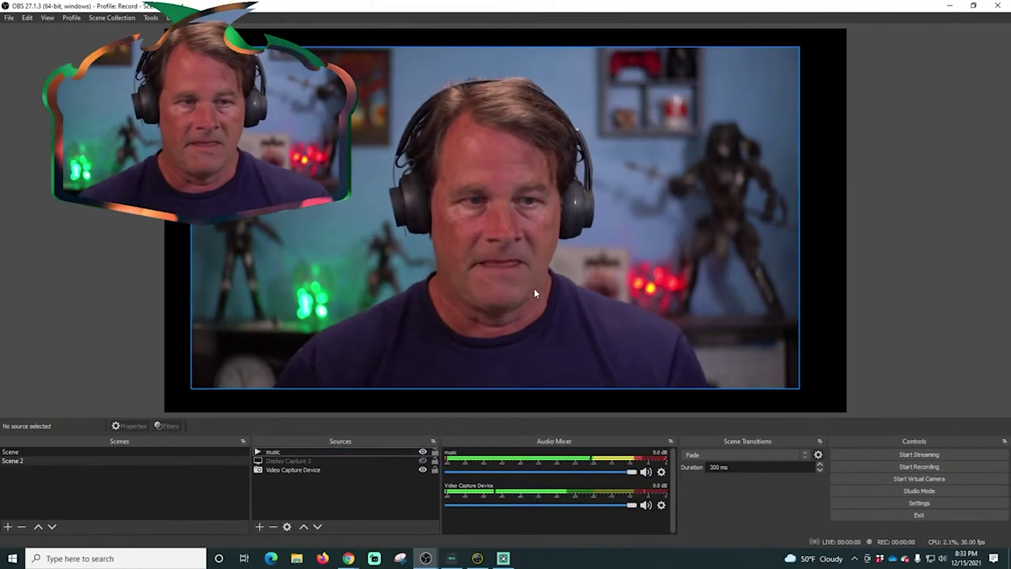